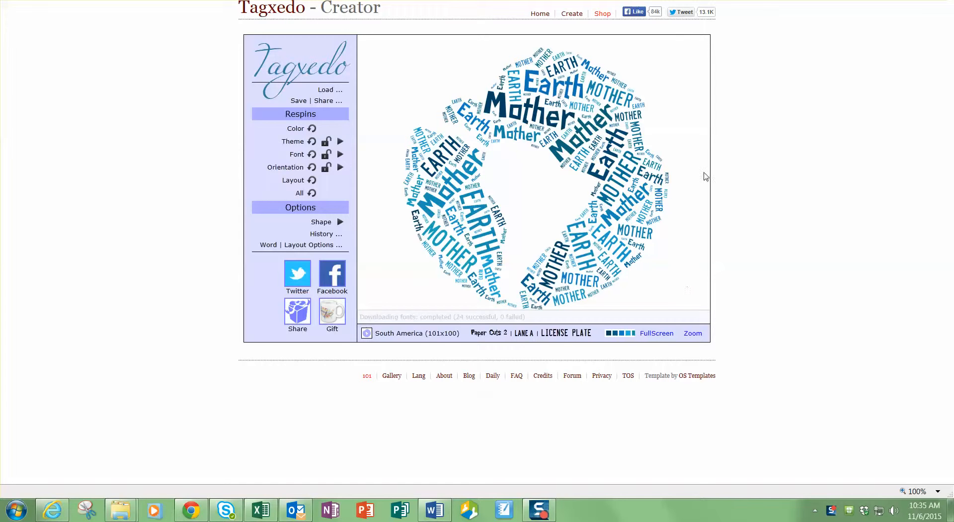
- Open Tagxedo's Load panel and switch to the light bulb history Word document
left_click(326, 91)
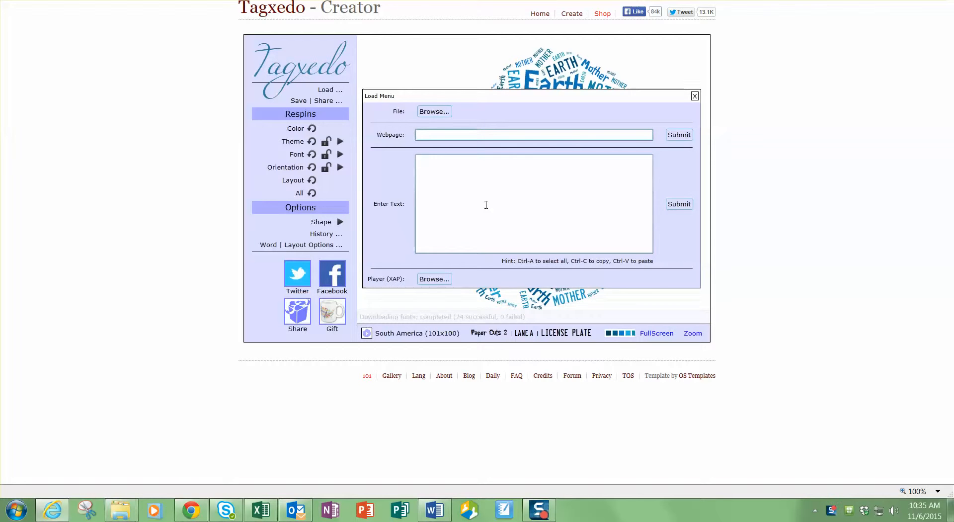
left_click(450, 513)
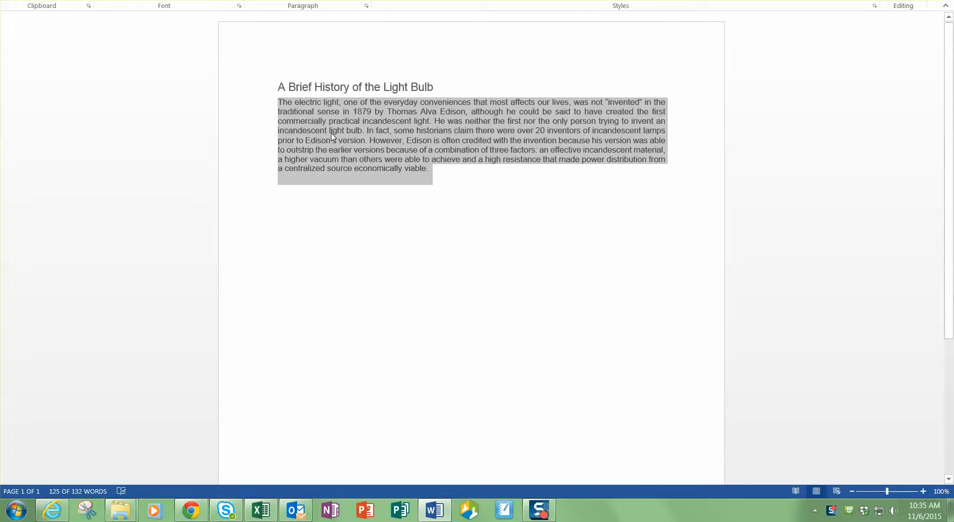
- Copy the light bulb history paragraph from Word and return to Tagxedo
right_click(371, 151)
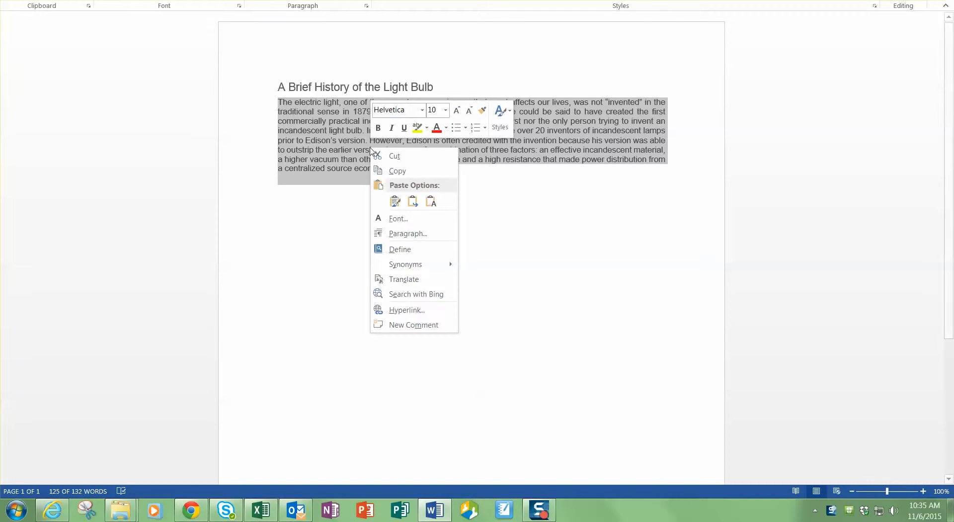
left_click(396, 168)
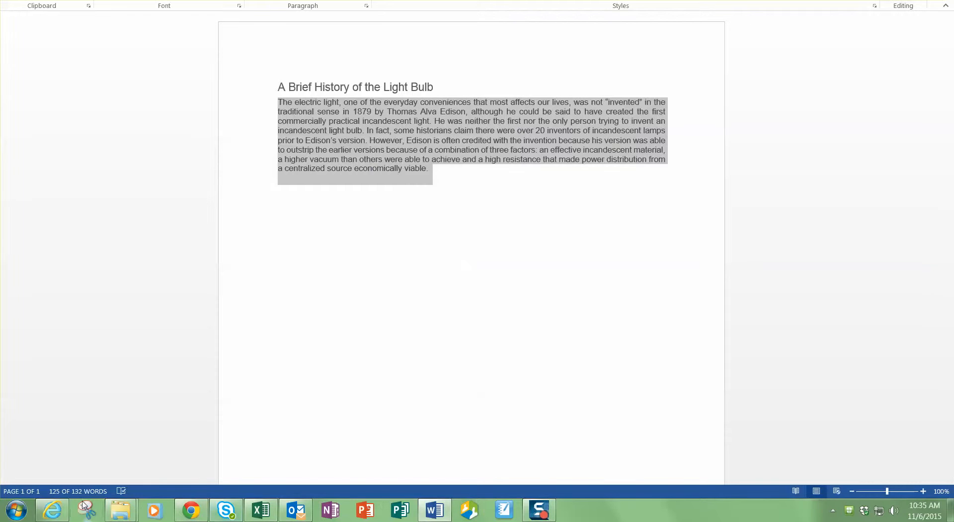
left_click(52, 511)
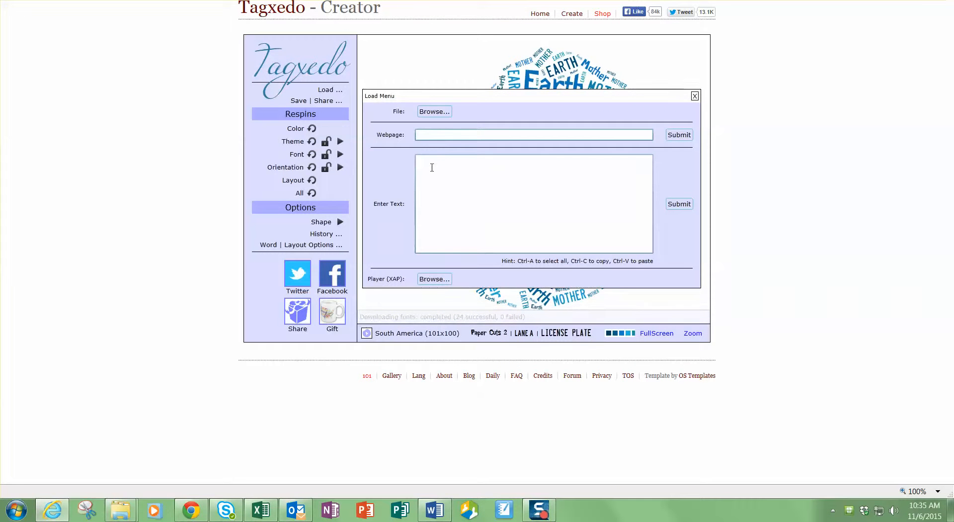
- Paste the light bulb history text into Enter Text, submit it, and close the Load Menu
left_click(431, 169)
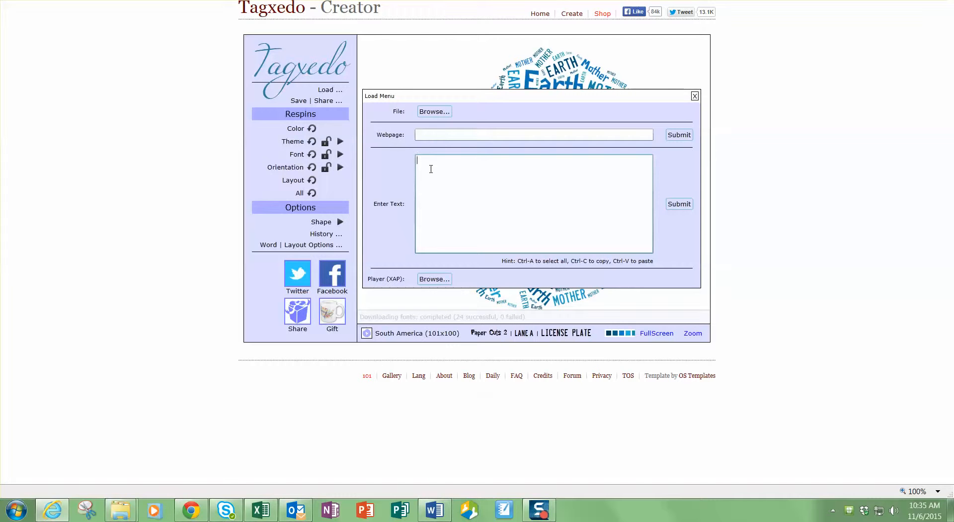
key("ctrl+v")
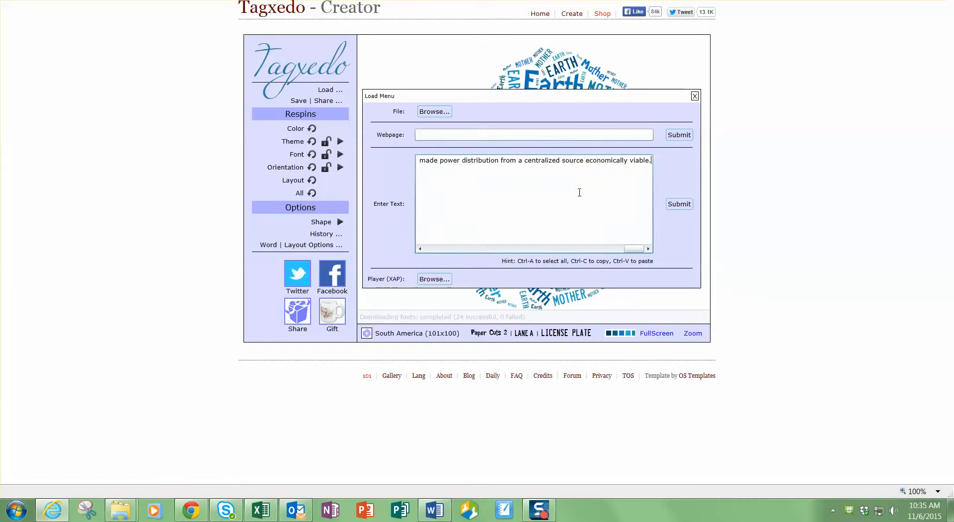
left_click(680, 205)
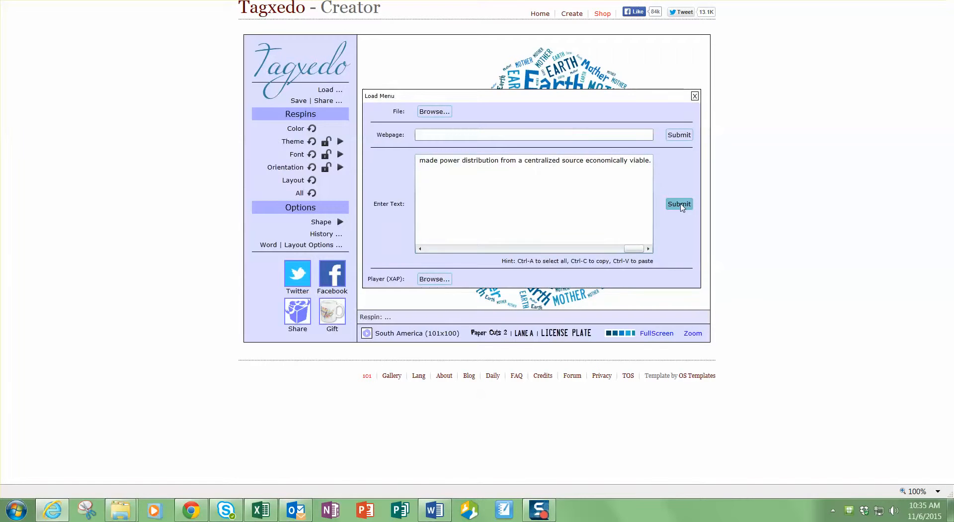
left_click(695, 96)
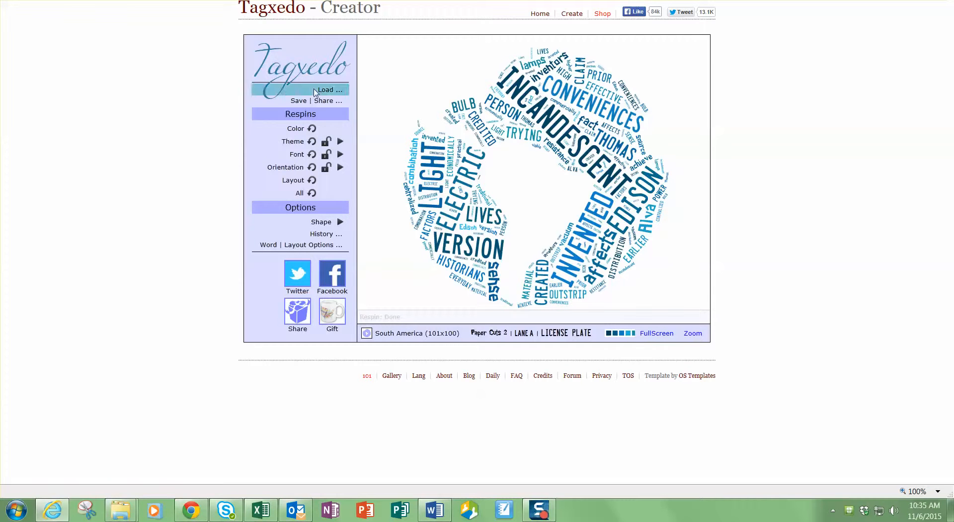
- Respin the colours twice, try Adorable Blue Whale and another theme, then apply Azmar
left_click(296, 130)
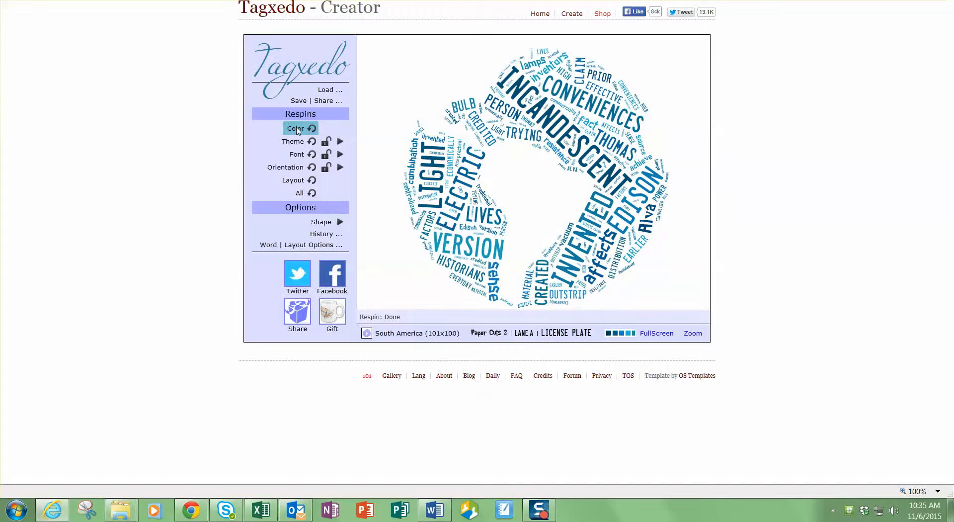
left_click(297, 130)
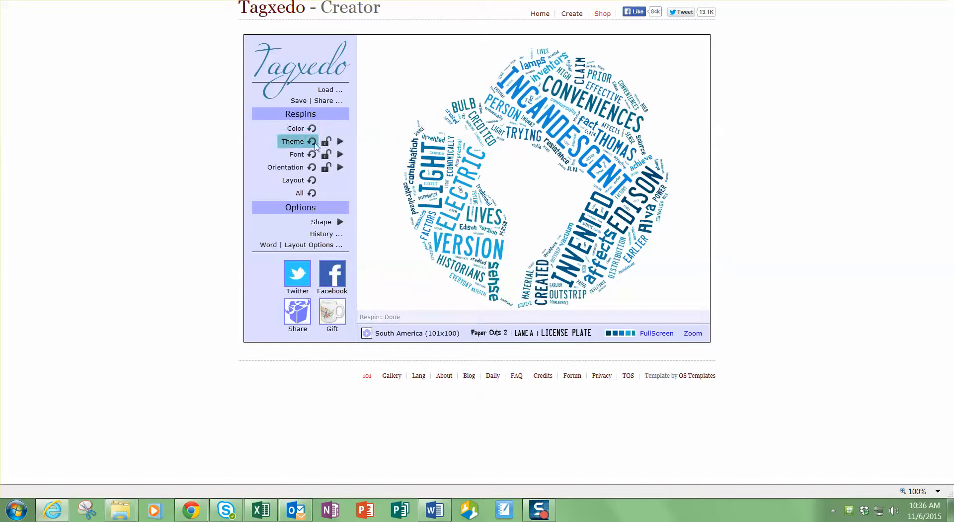
left_click(340, 142)
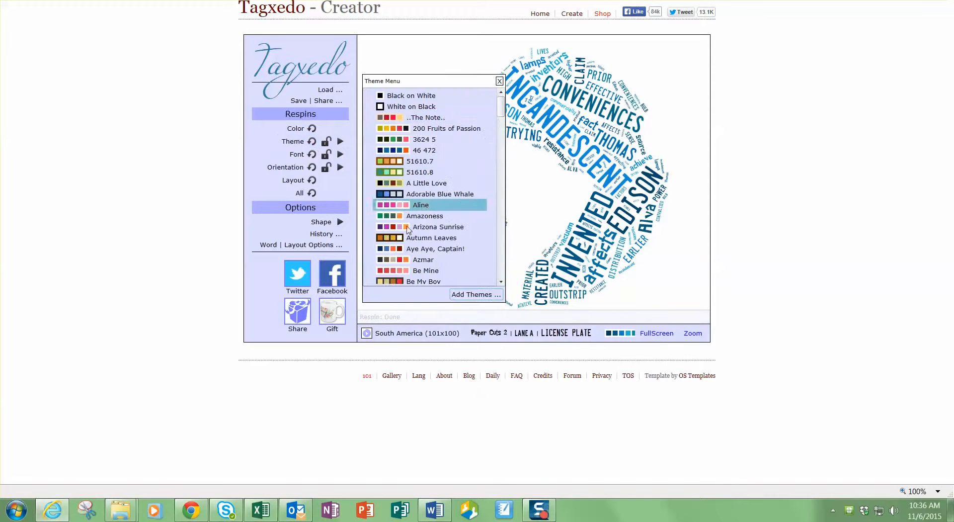
left_click(391, 195)
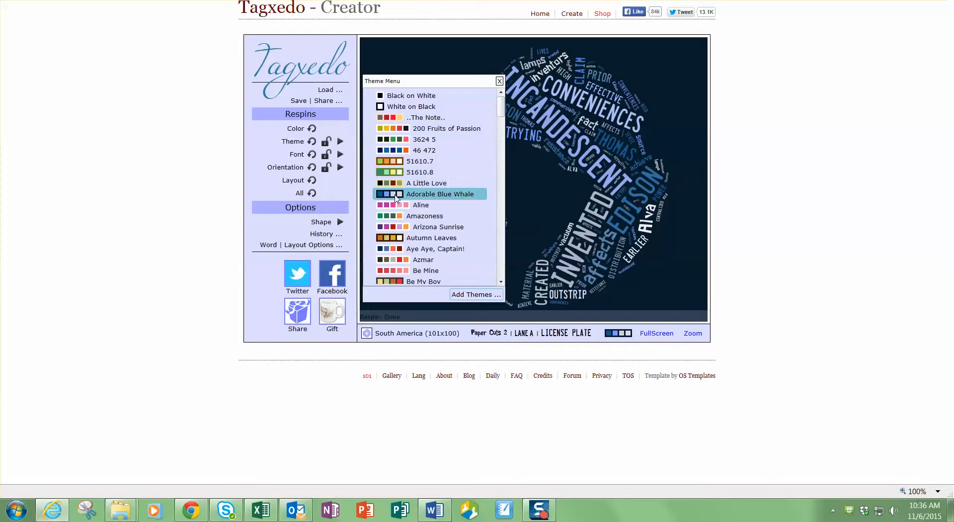
left_click(395, 151)
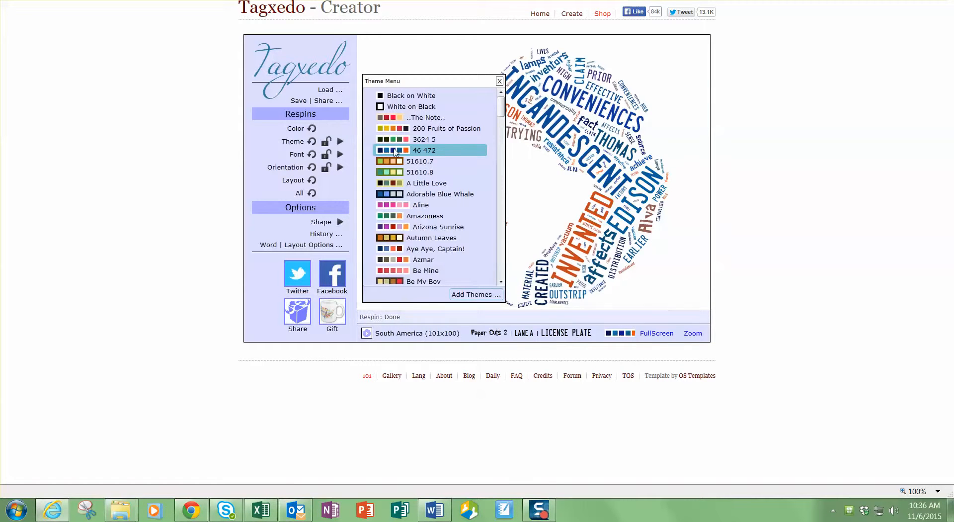
left_click(393, 261)
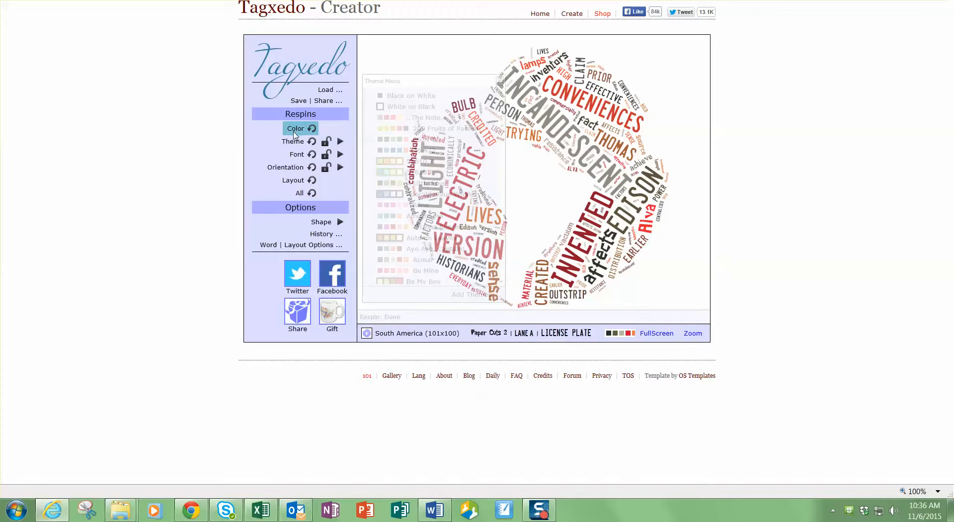
- Set the cloud's font to Little Trouble Girl BV
left_click(340, 154)
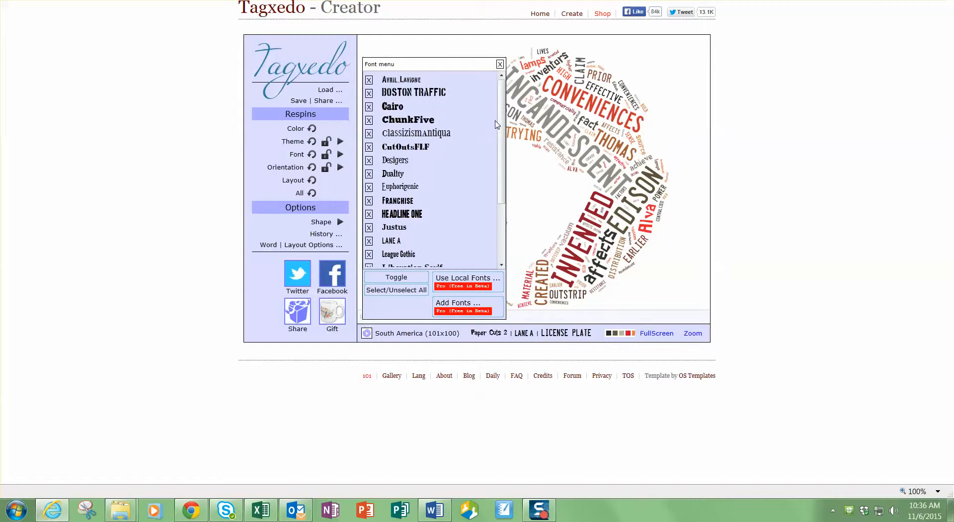
left_click_drag(502, 125, 501, 180)
left_click(435, 213)
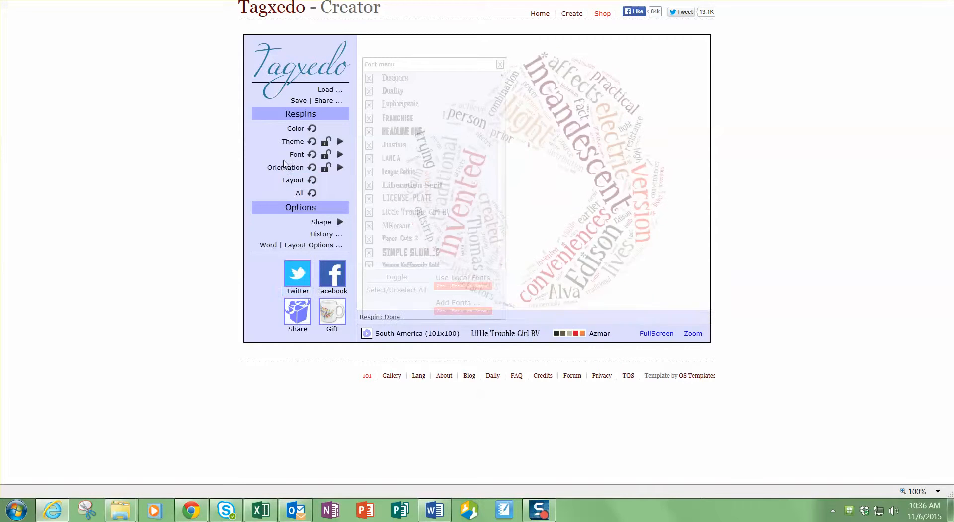
left_click(341, 167)
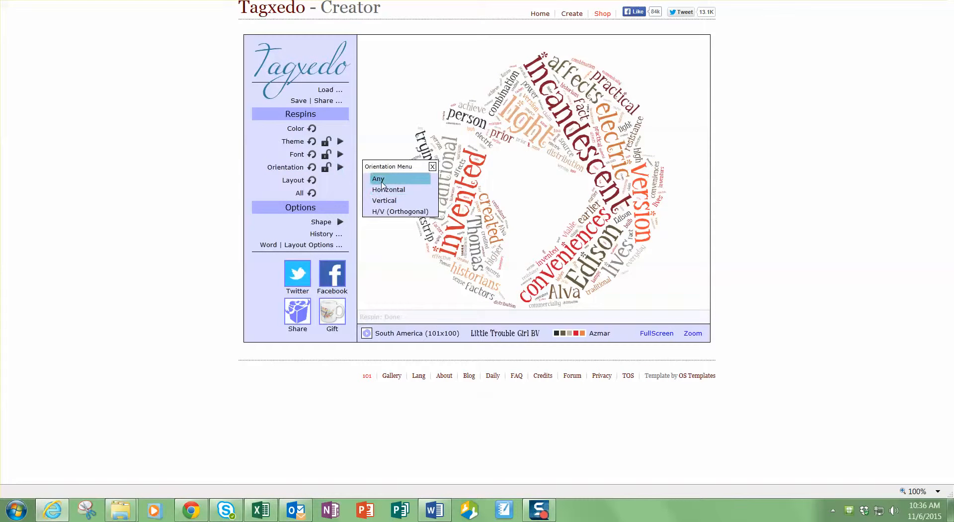
- Restrict word orientation to H/V (Orthogonal) and respin the whole layout
left_click(422, 180)
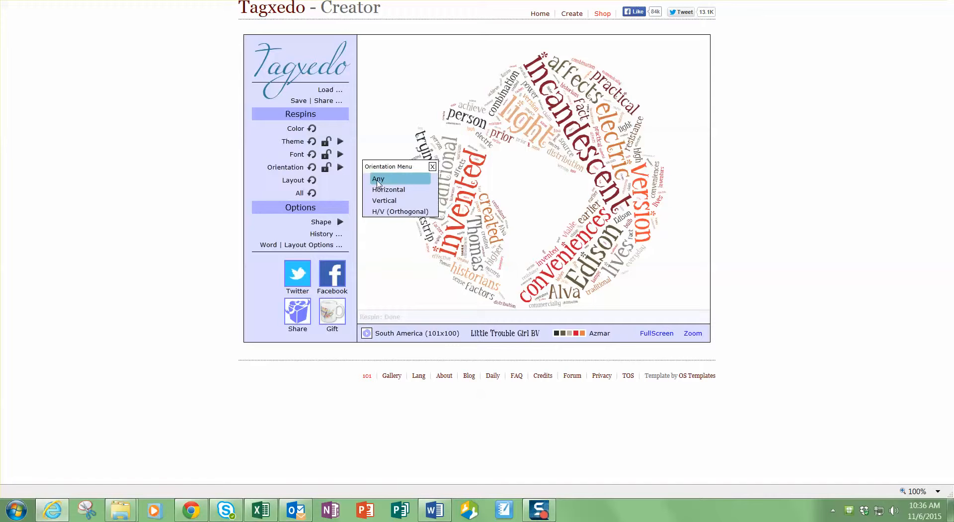
left_click(377, 213)
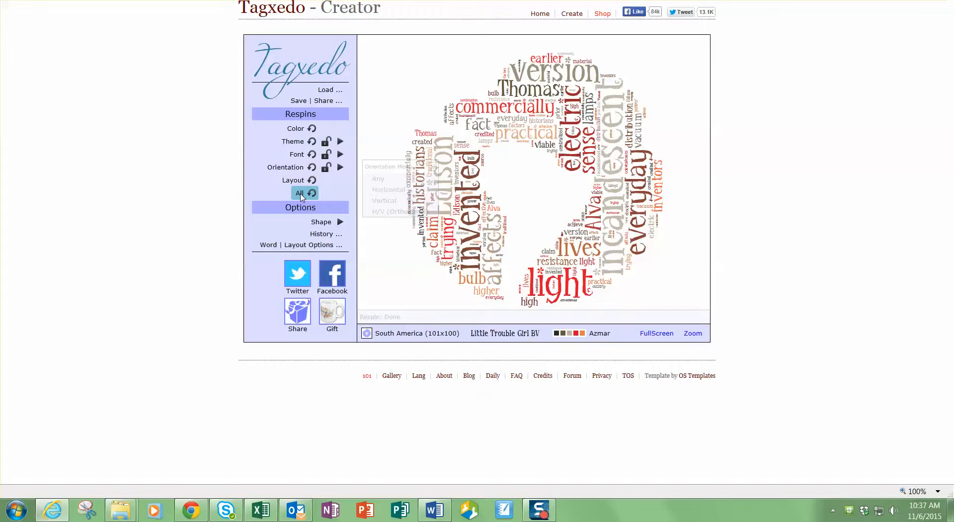
- Choose Add Image... from the Shape menu to load a custom shape picture
left_click(340, 221)
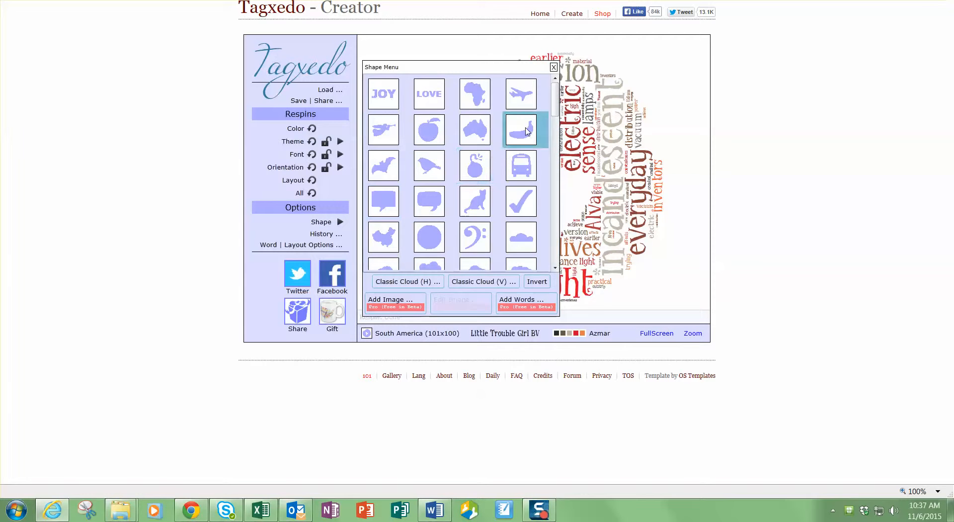
left_click_drag(554, 98, 544, 246)
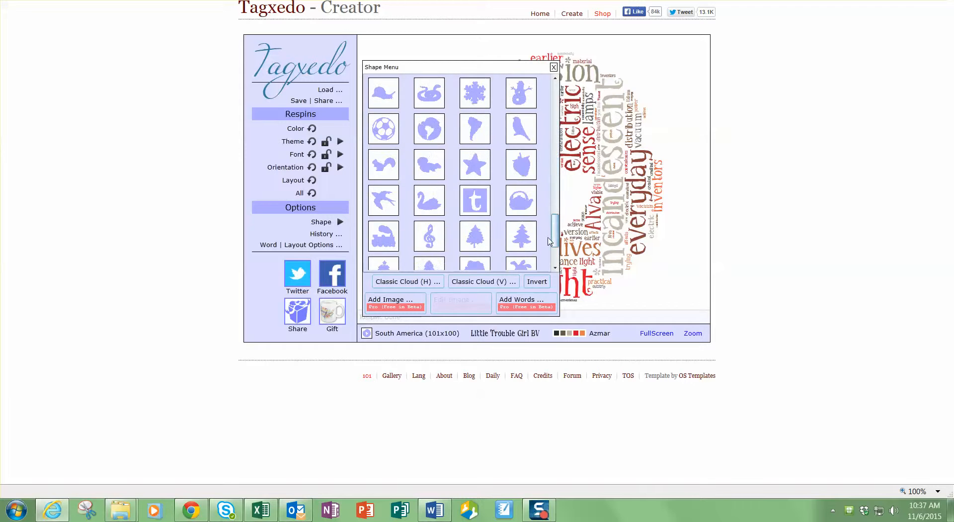
left_click(398, 304)
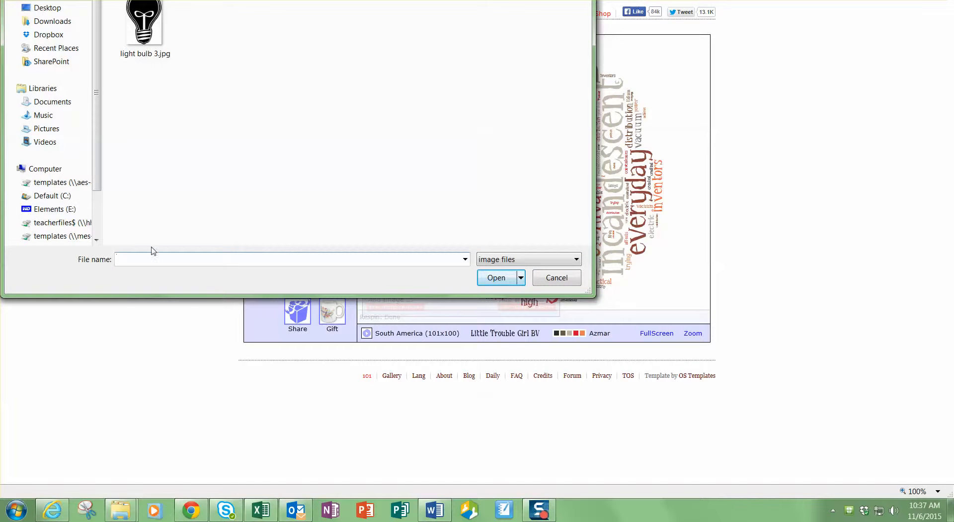
- Load light bulb 3.jpg as the shape image, previewed at threshold 48% and blur 50%
left_click(158, 23)
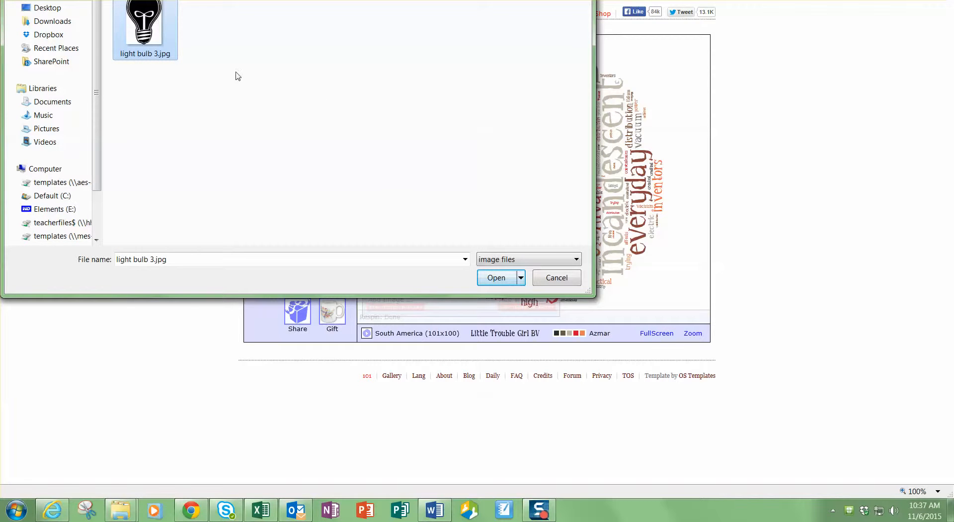
left_click(505, 281)
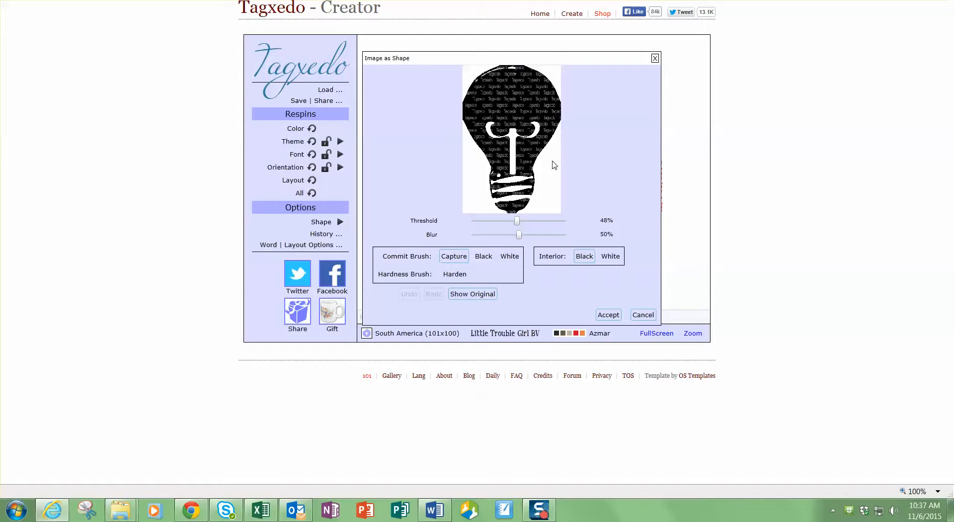
- Accept the light bulb 3.jpg silhouette as the cloud's shape
left_click(609, 316)
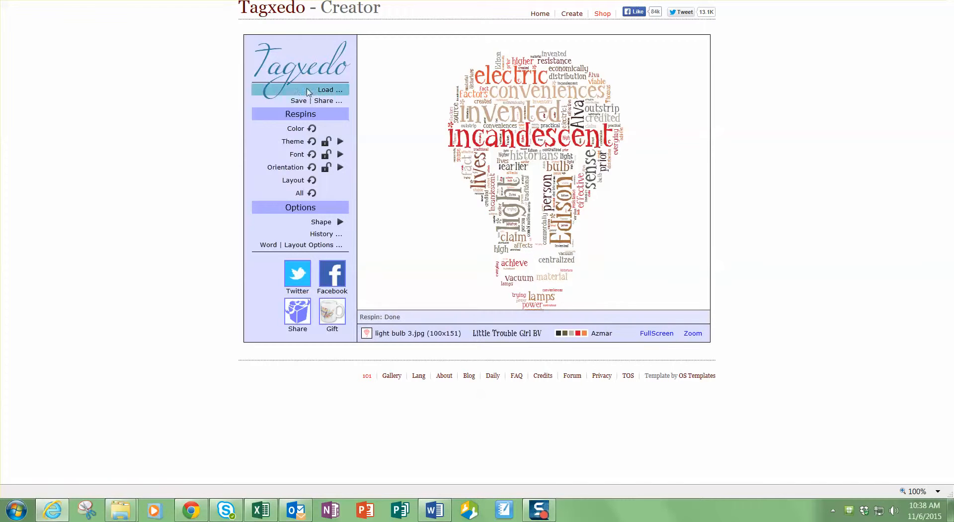
- Save the cloud as a 125KP JPG named 'History of the Light Bulb Word Cloud'
left_click(298, 101)
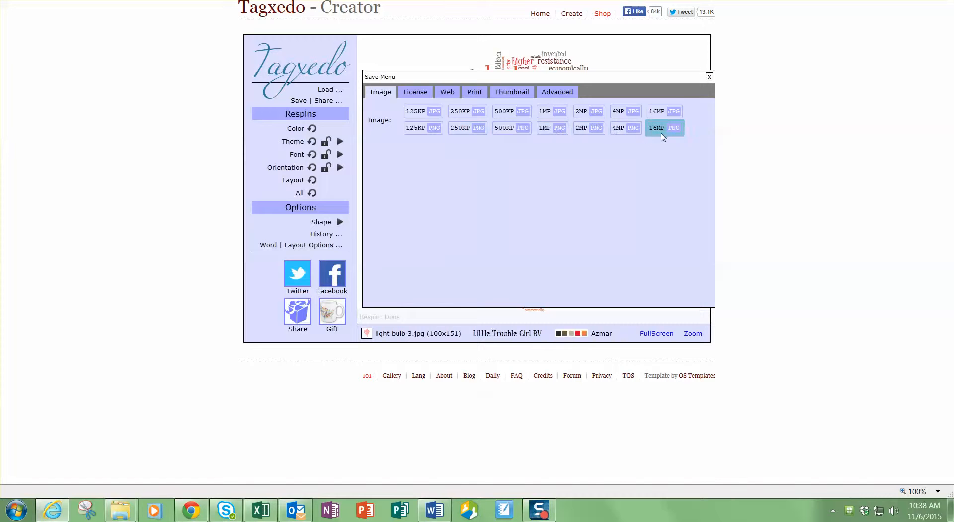
left_click(435, 114)
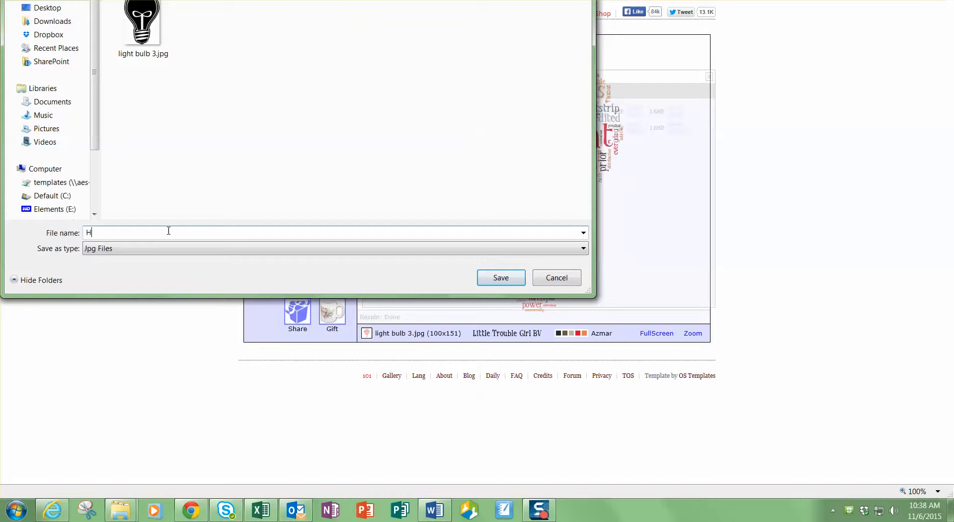
type("History of the Light Bulb Word Cloud")
left_click(499, 277)
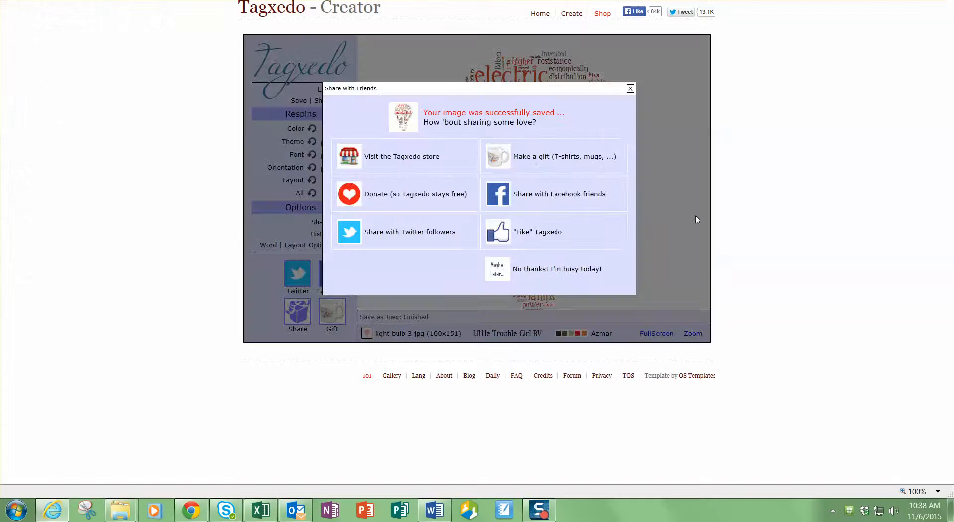
left_click(629, 88)
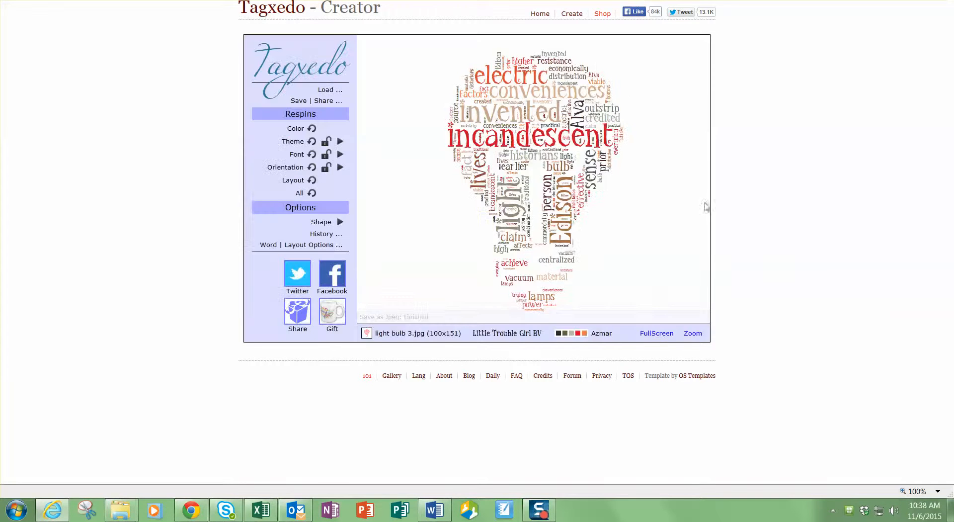